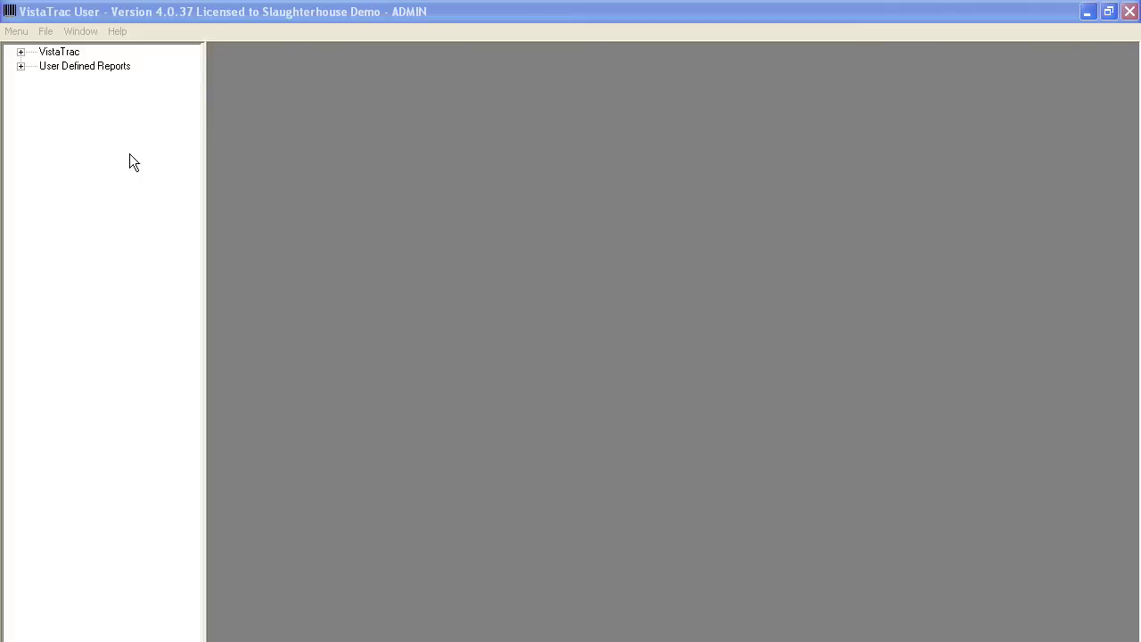
View the on-screen production report for production date 10/11/11, and close it after reviewing the figures
left_click(21, 52)
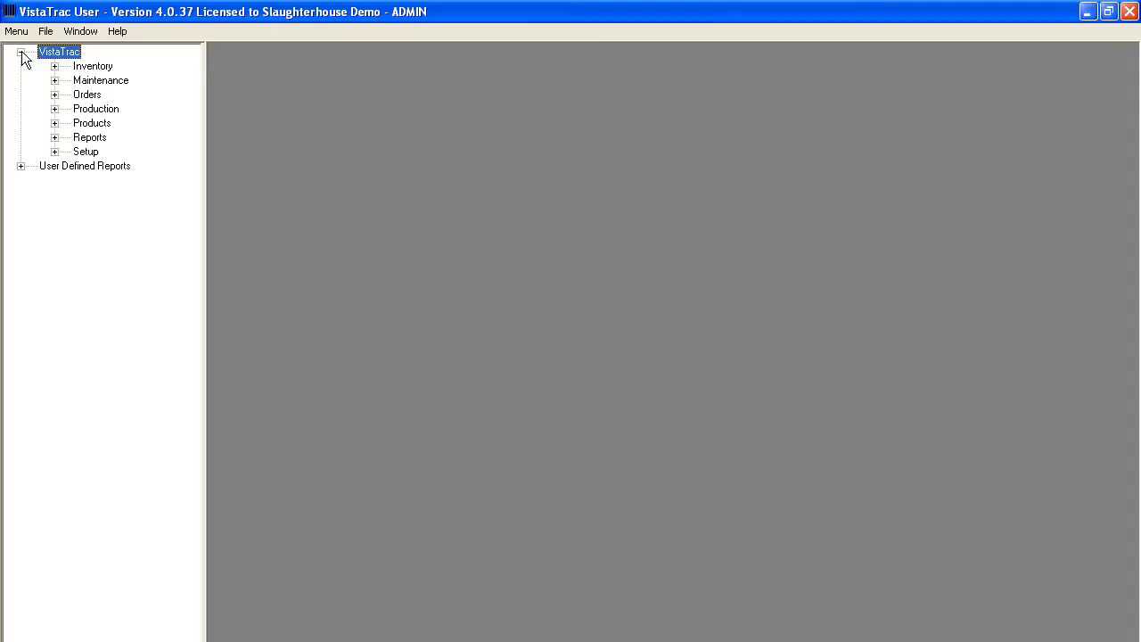
left_click(55, 109)
left_click(139, 152)
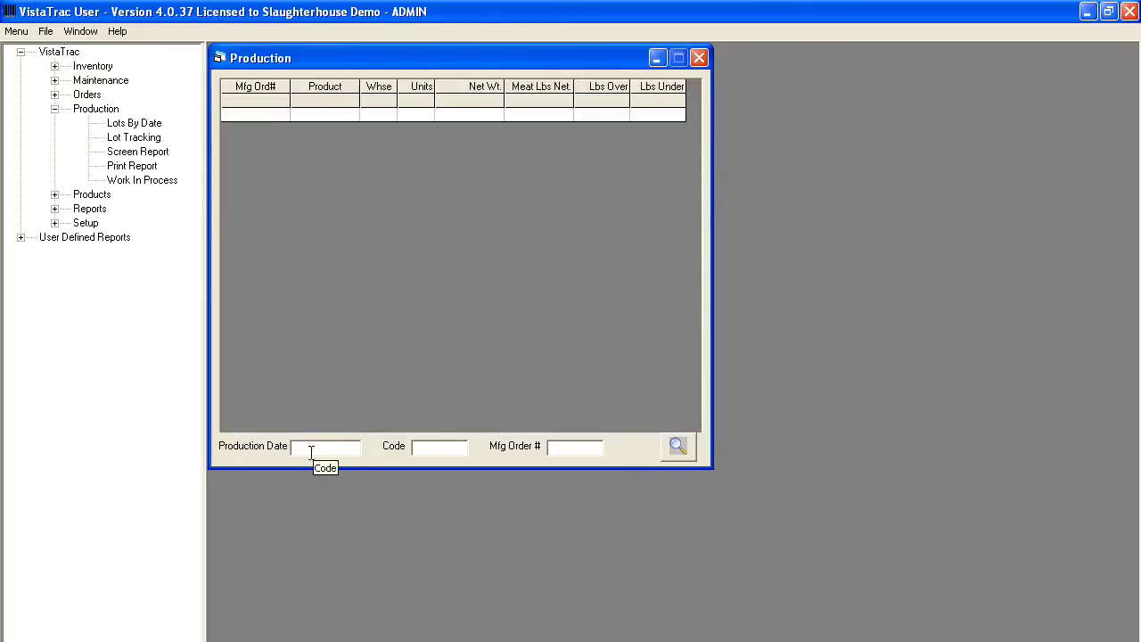
type("10/11/11")
left_click(676, 448)
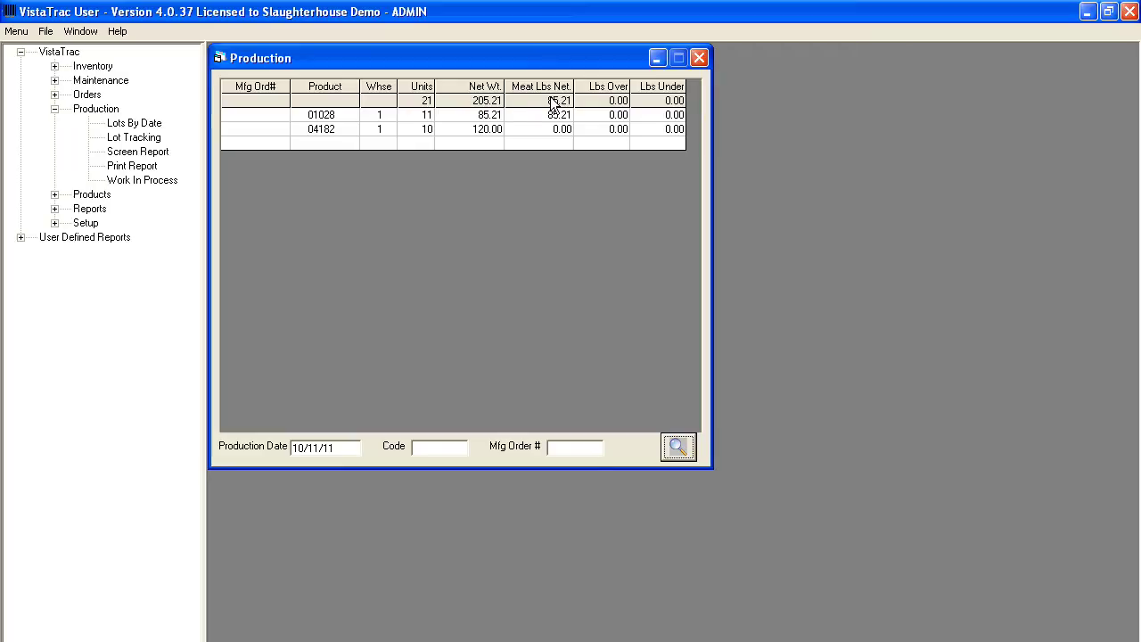
left_click(697, 58)
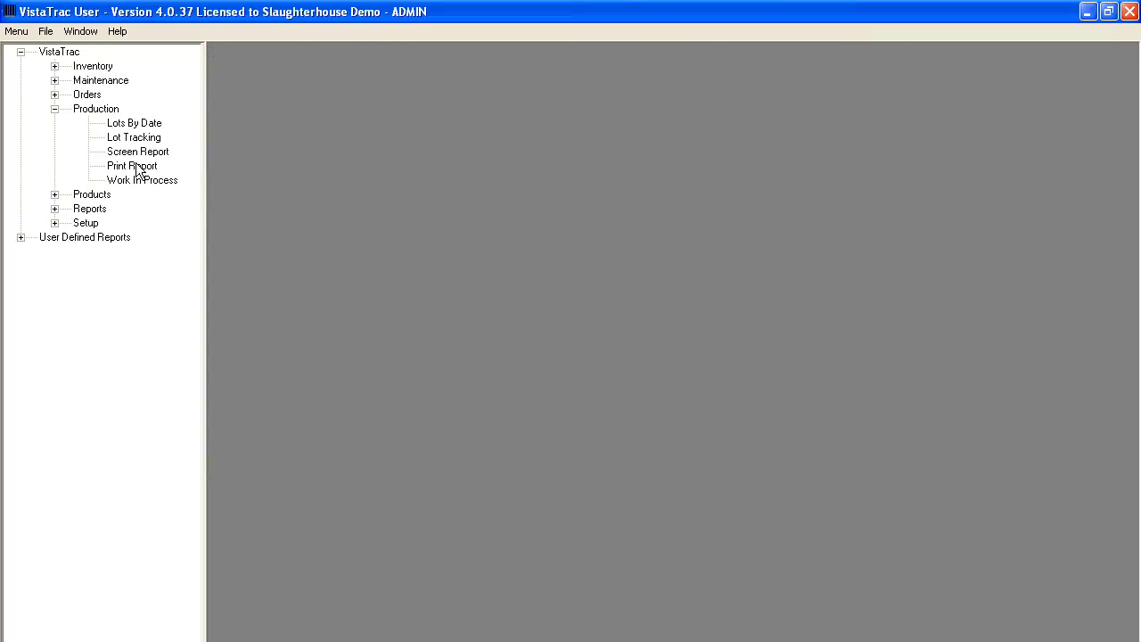
Generate the printable Production Report with the date range set to Today, 10/11/2011 thru 10/11/2011
left_click(139, 167)
left_click(649, 322)
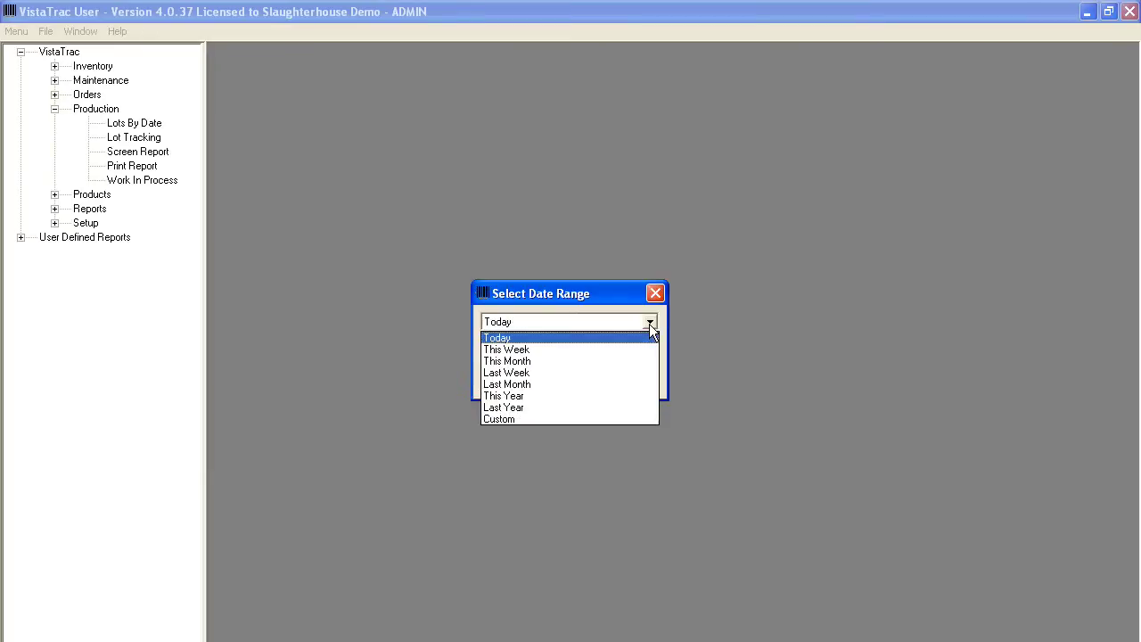
left_click(649, 323)
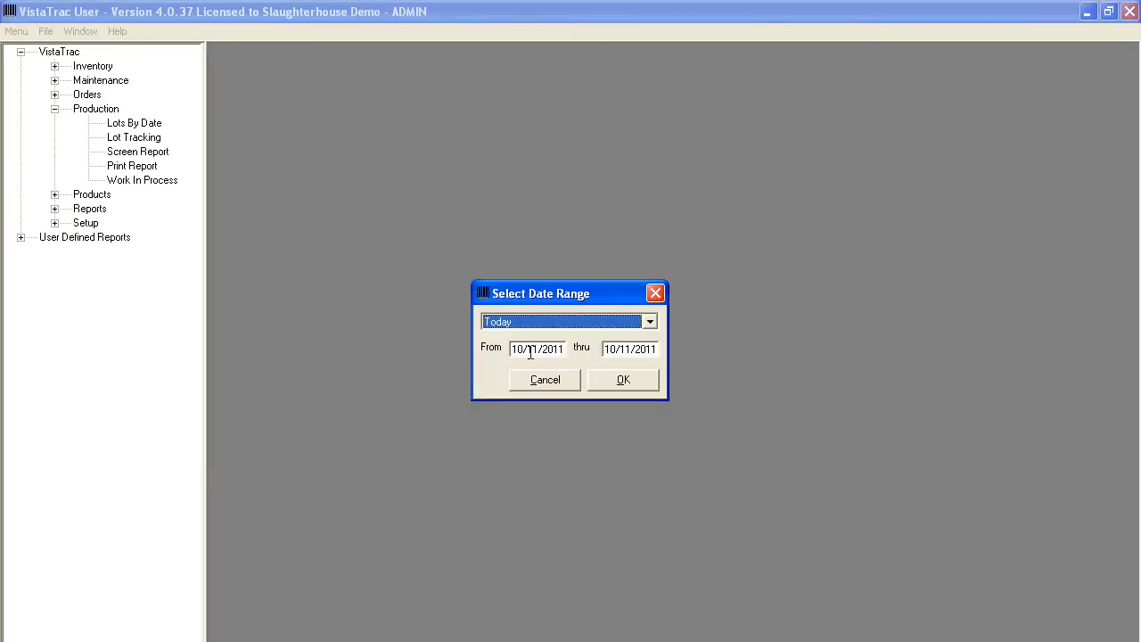
left_click(643, 385)
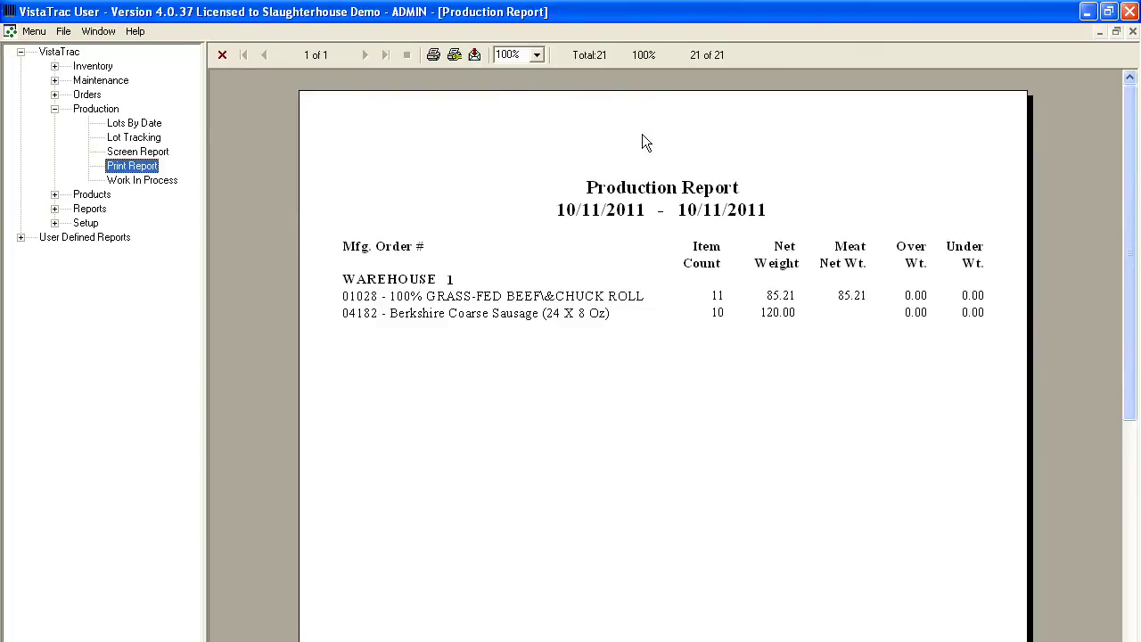
Review the export formats offered for the Production Report without exporting, and close the report
left_click(474, 54)
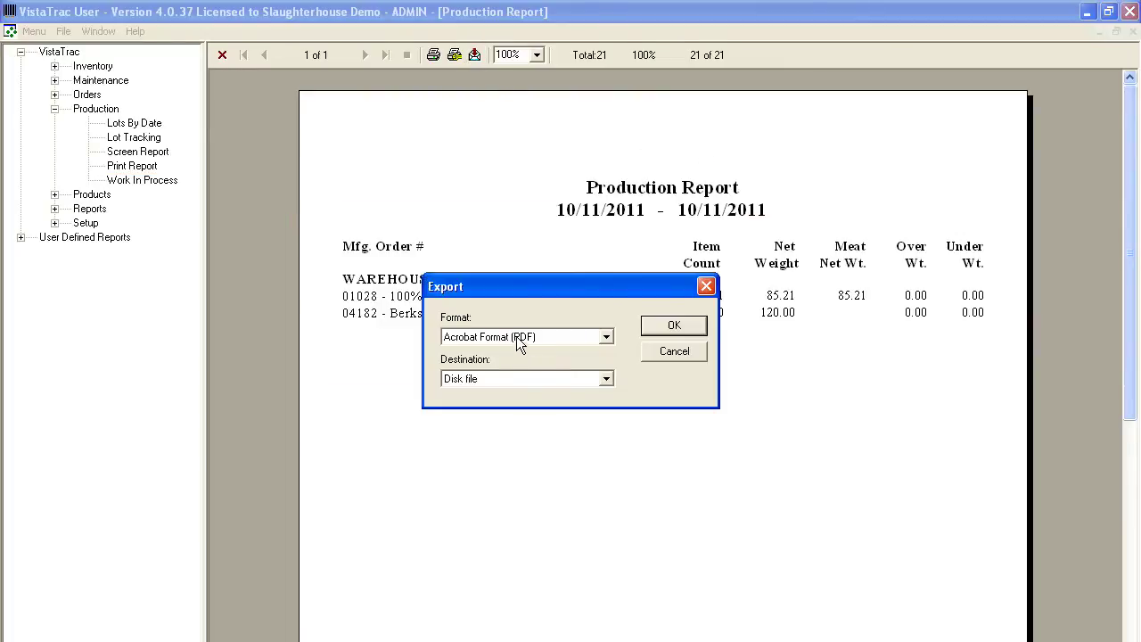
left_click(605, 338)
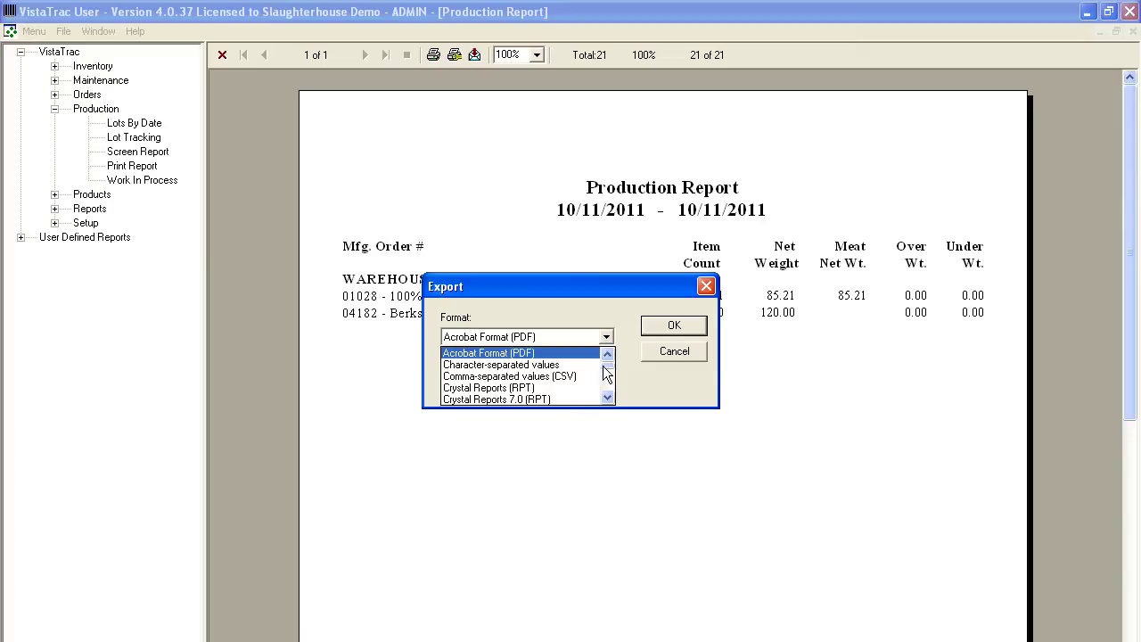
mouse_move(609, 367)
left_mouse_down()
mouse_move(609, 395)
mouse_move(608, 361)
left_mouse_up()
left_click(605, 339)
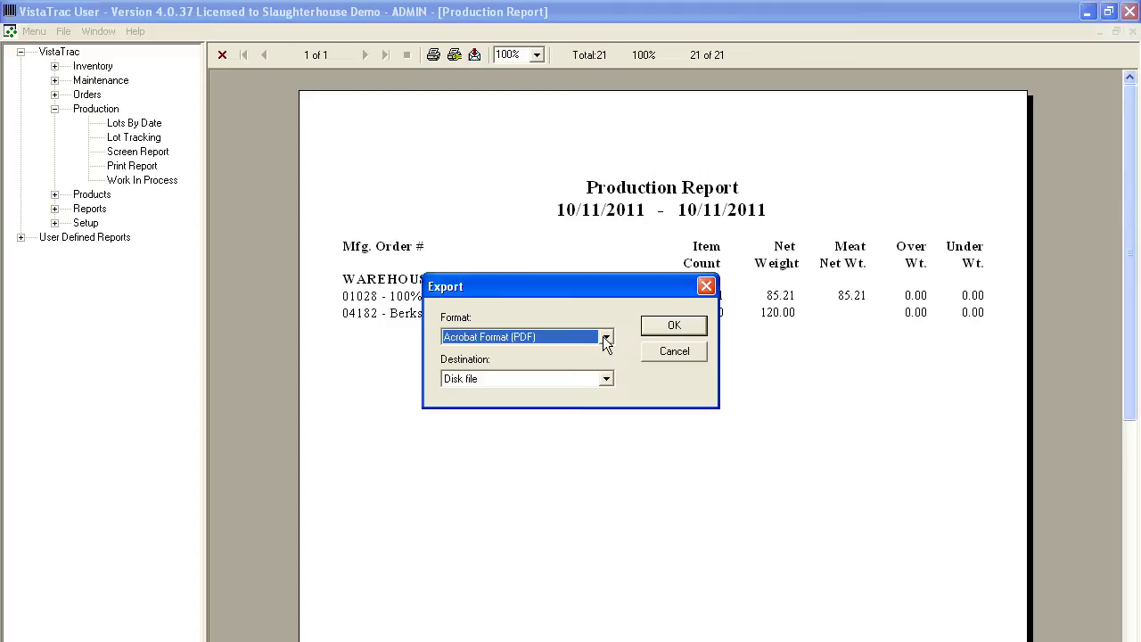
left_click(706, 287)
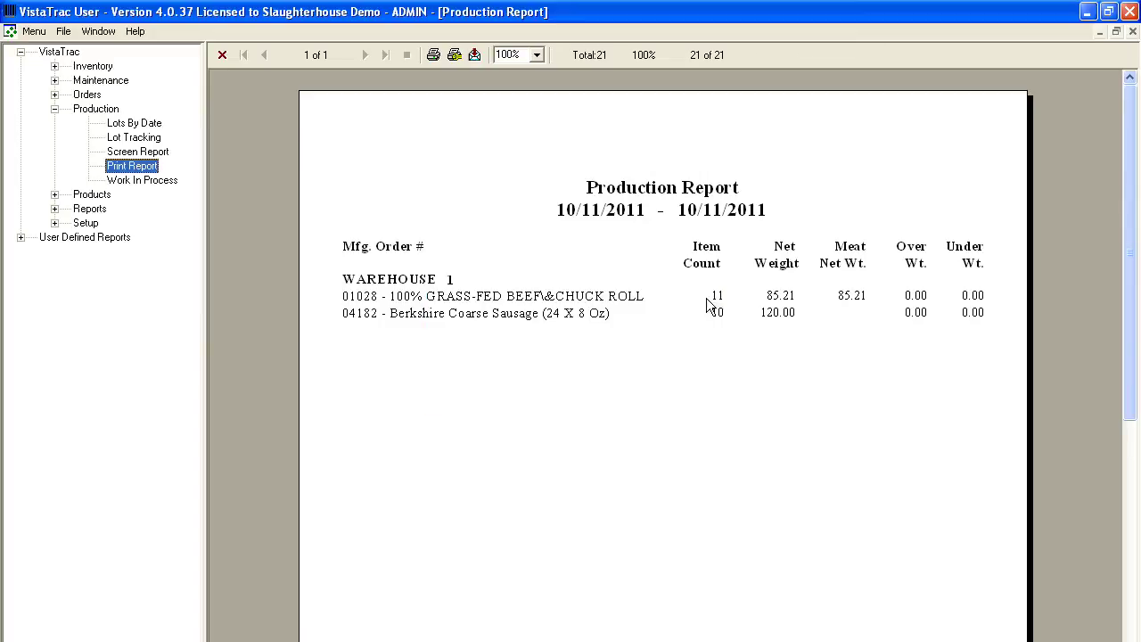
left_click(1133, 32)
left_click(54, 109)
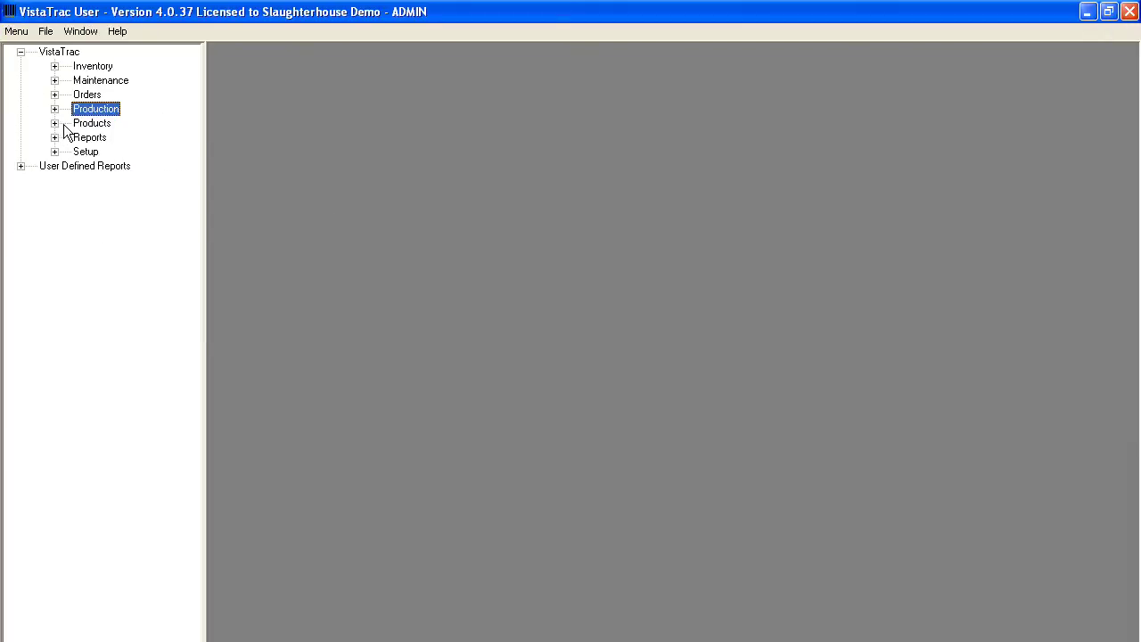
Open the on-hand products inventory summary and check the warehouse filter options, leaving it on All Warehouses
left_click(54, 67)
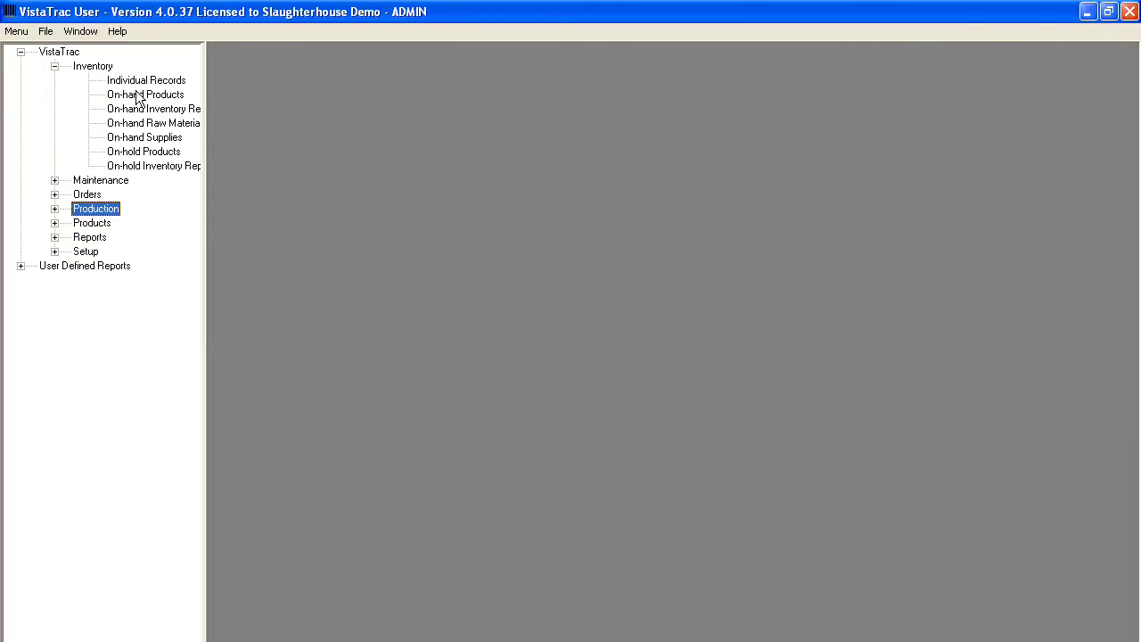
left_click(138, 95)
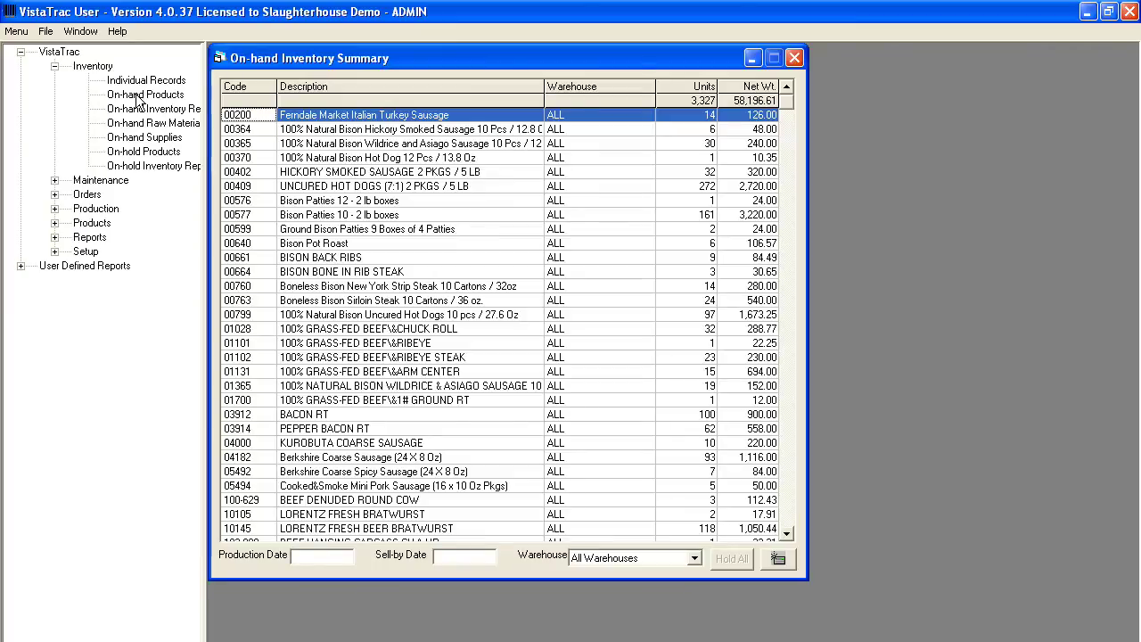
left_click(694, 557)
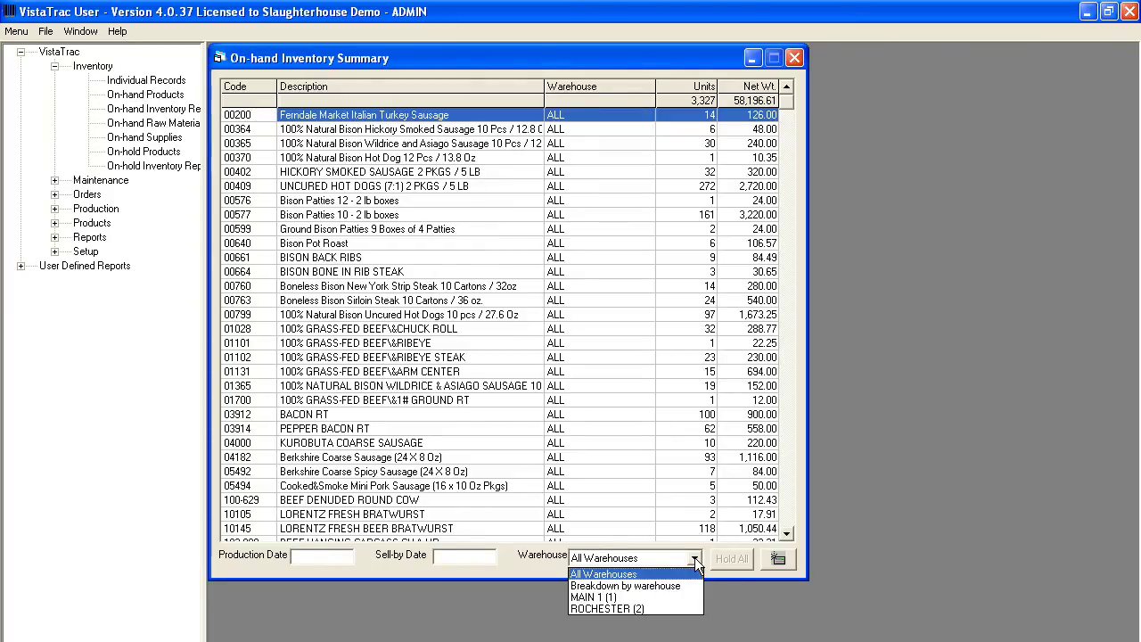
left_click(691, 555)
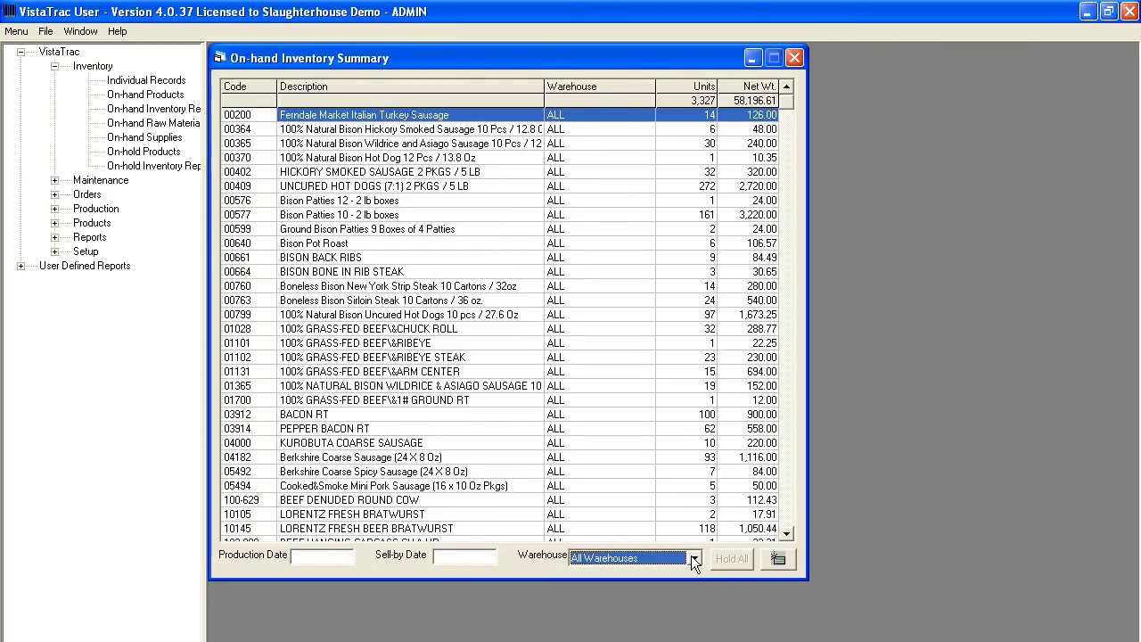
Filter the on-hand inventory summary by production date 10/11/2011
left_click(312, 557)
type("10")
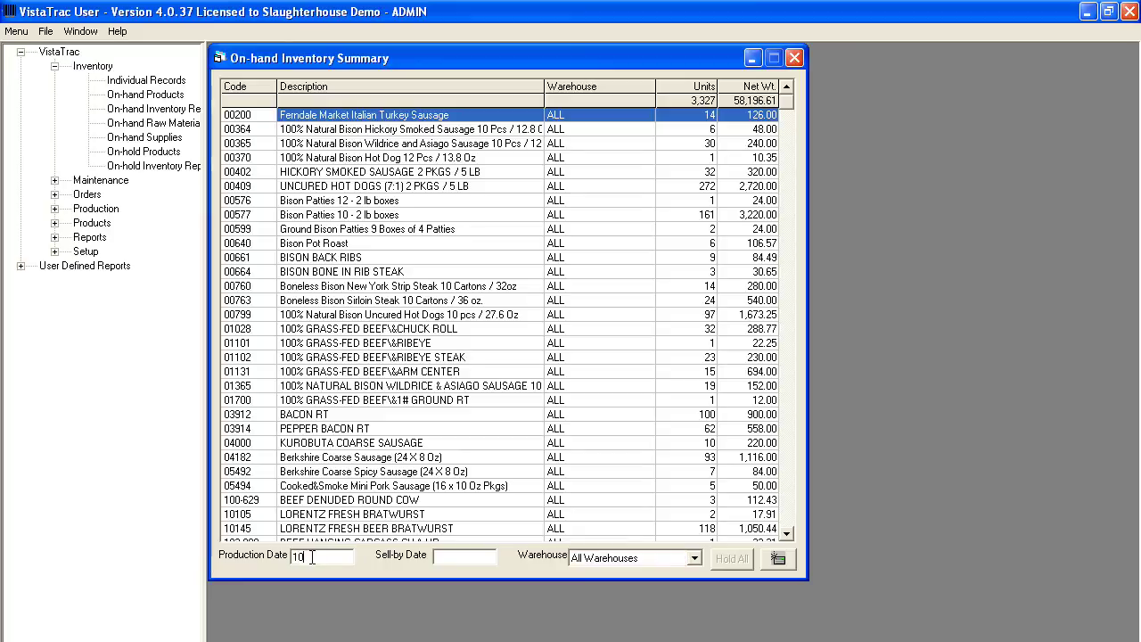
type("/11/2011")
left_click(775, 558)
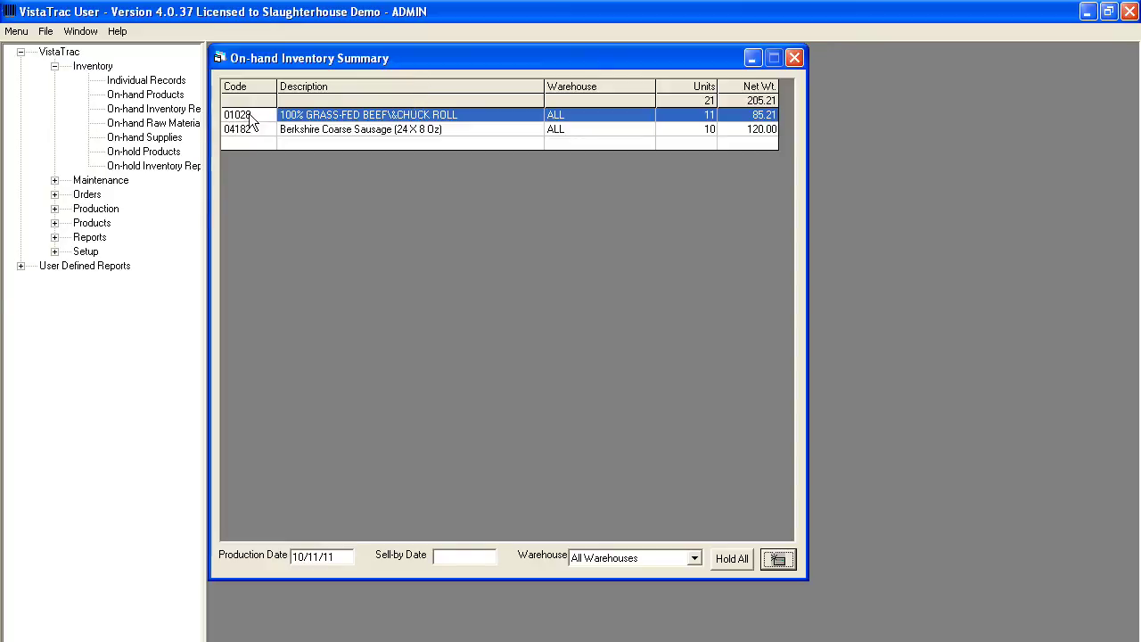
Examine the on-hand inventory breakdown by date for product 01028, and close both inventory windows
left_click(354, 120)
double_click(354, 120)
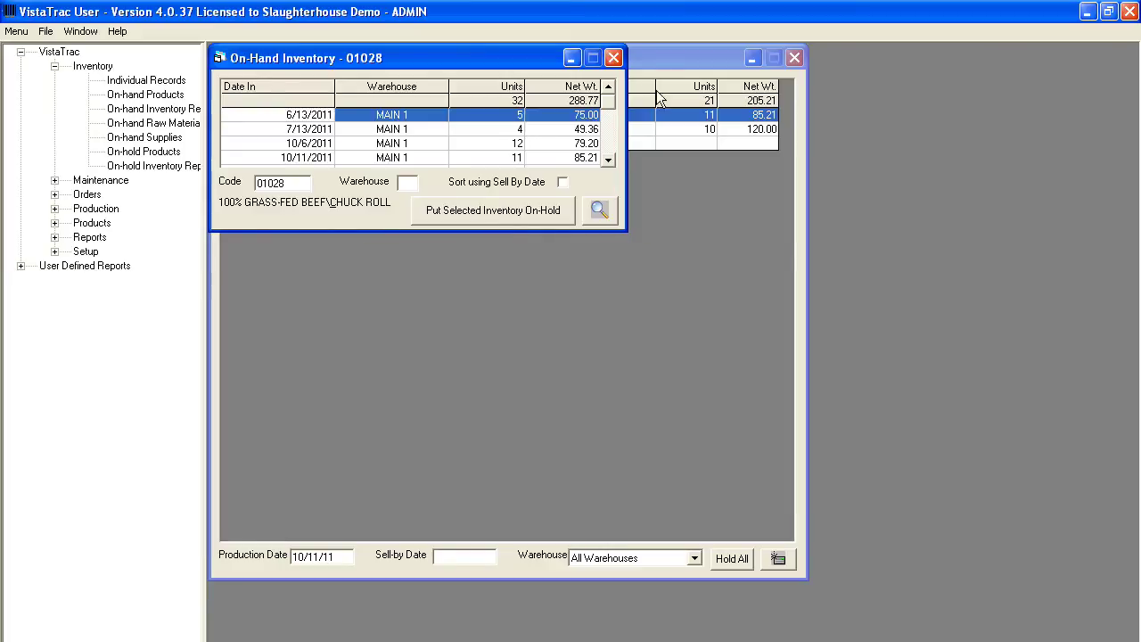
left_click(613, 58)
left_click(793, 58)
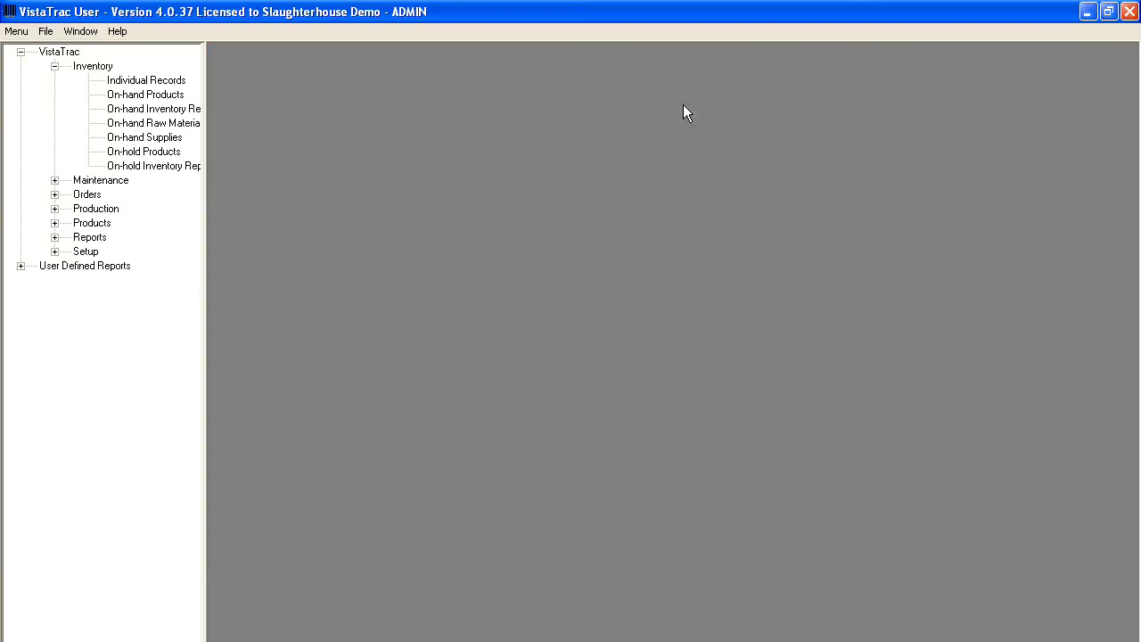
Search the individual inventory records for product code 01028 with status AVAIL
left_click(169, 83)
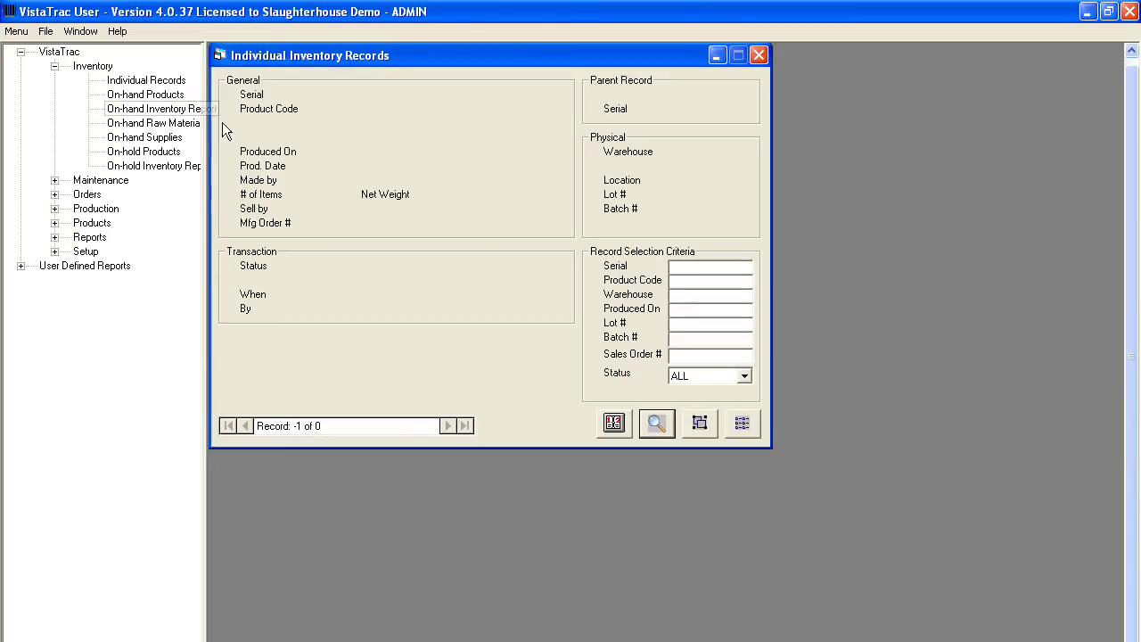
left_click(744, 377)
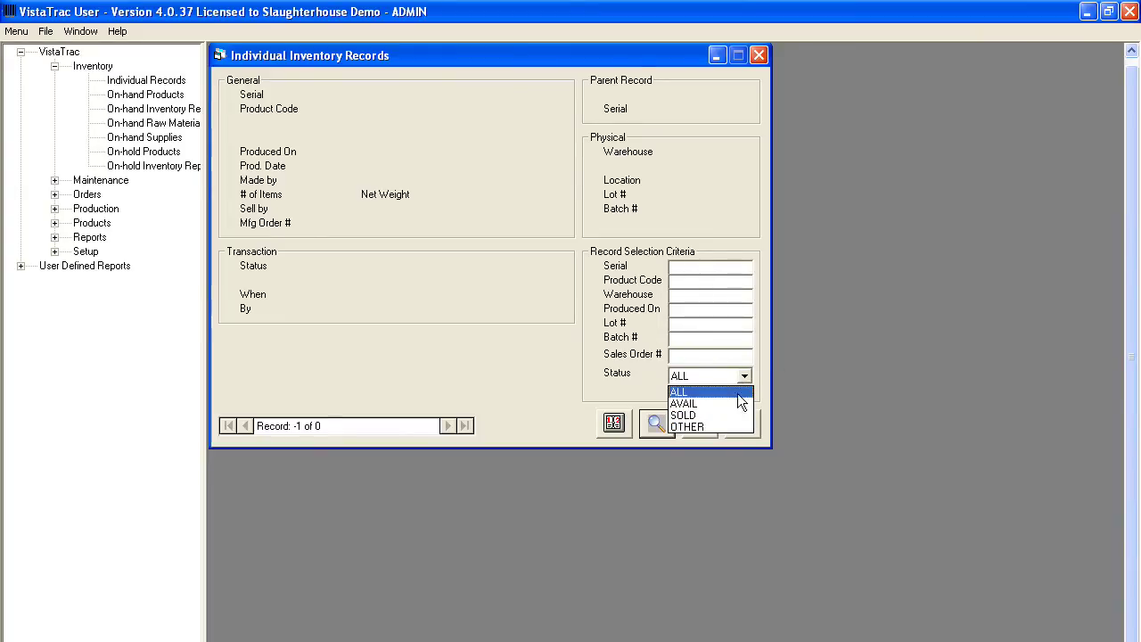
left_click(738, 392)
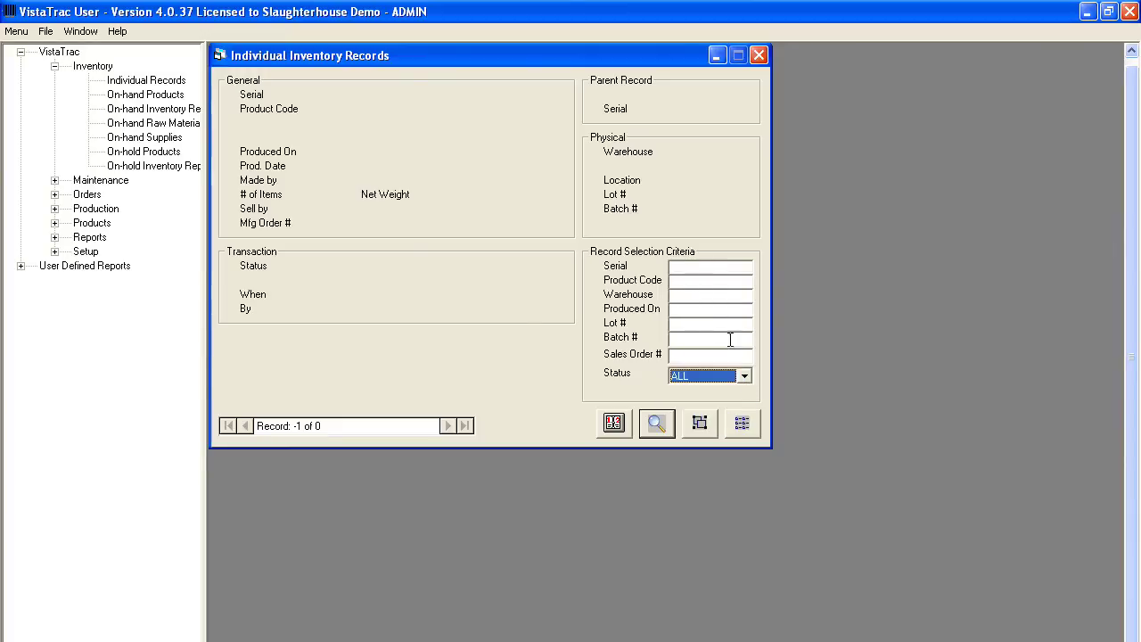
left_click(743, 375)
left_click(723, 404)
left_click(684, 280)
type("01028")
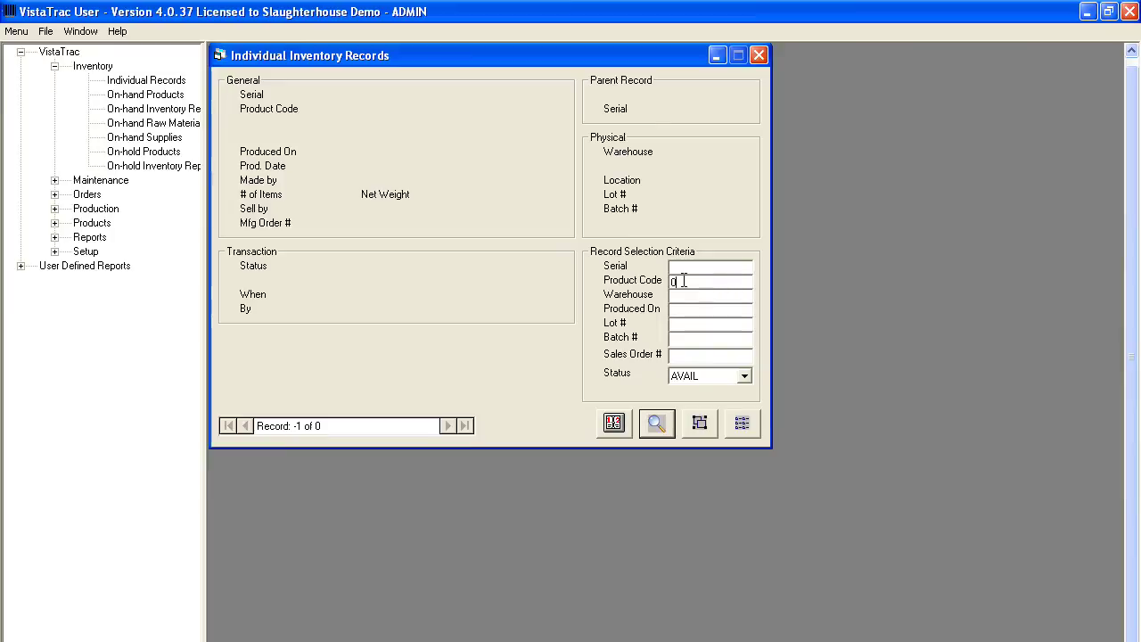
left_click(656, 425)
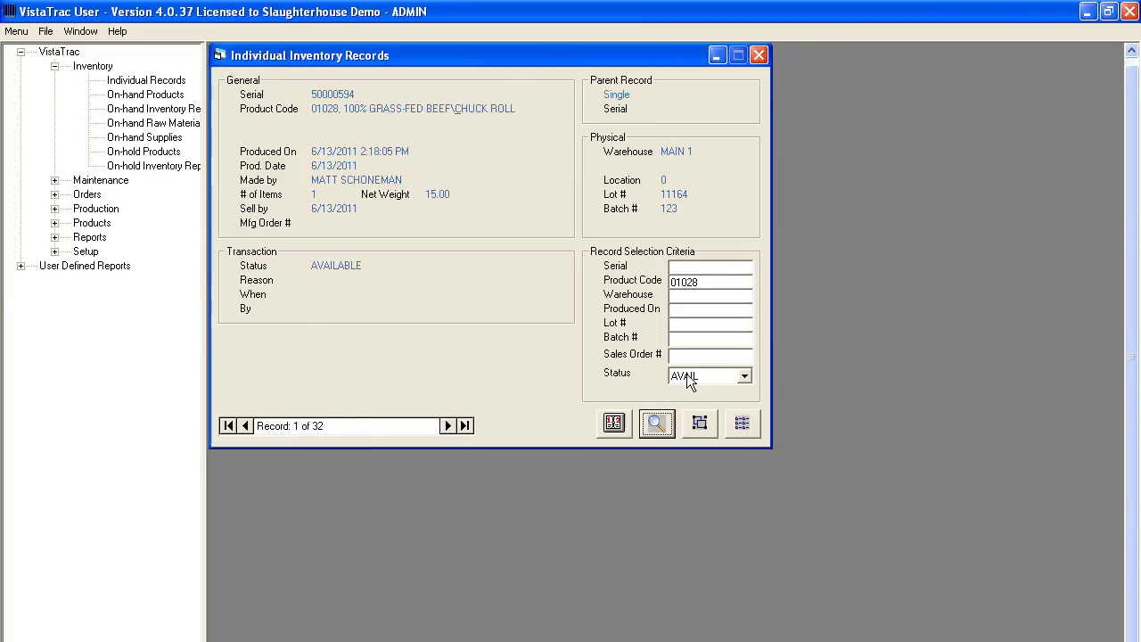
Narrow the individual record search to items produced on 10/11/2011
left_click(680, 308)
type("10/11/2011")
left_click(655, 423)
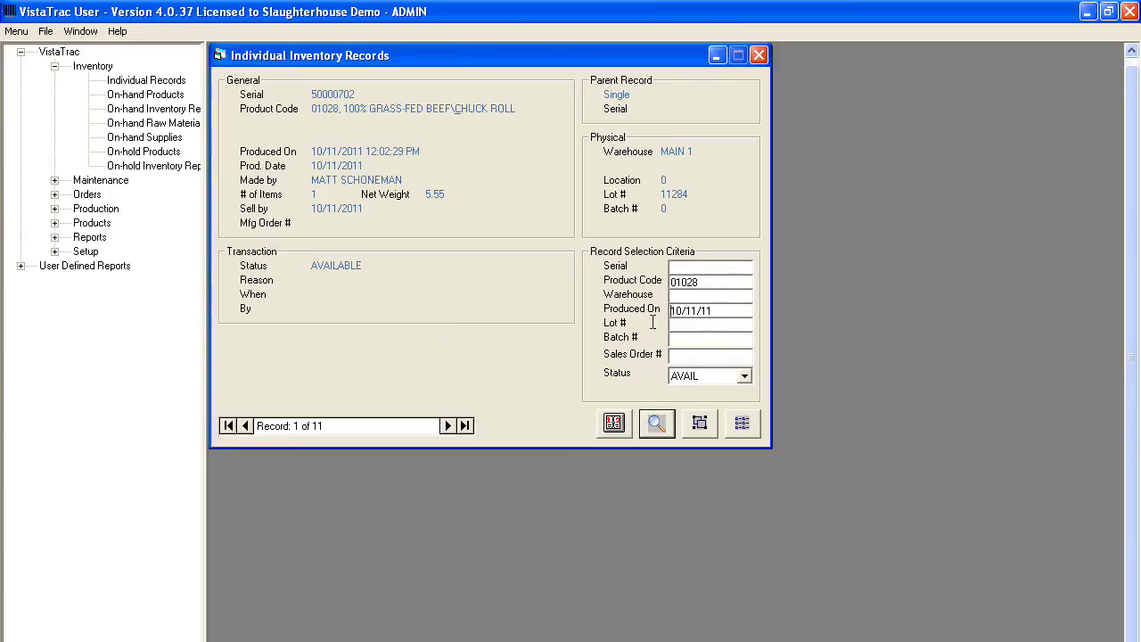
Search for SOLD records of product code 00365 with no production date, review the transaction details, and close the records window
left_click_drag(720, 310, 648, 304)
key("Delete")
type("003654")
key("BackSpace")
left_click(745, 376)
left_click(718, 414)
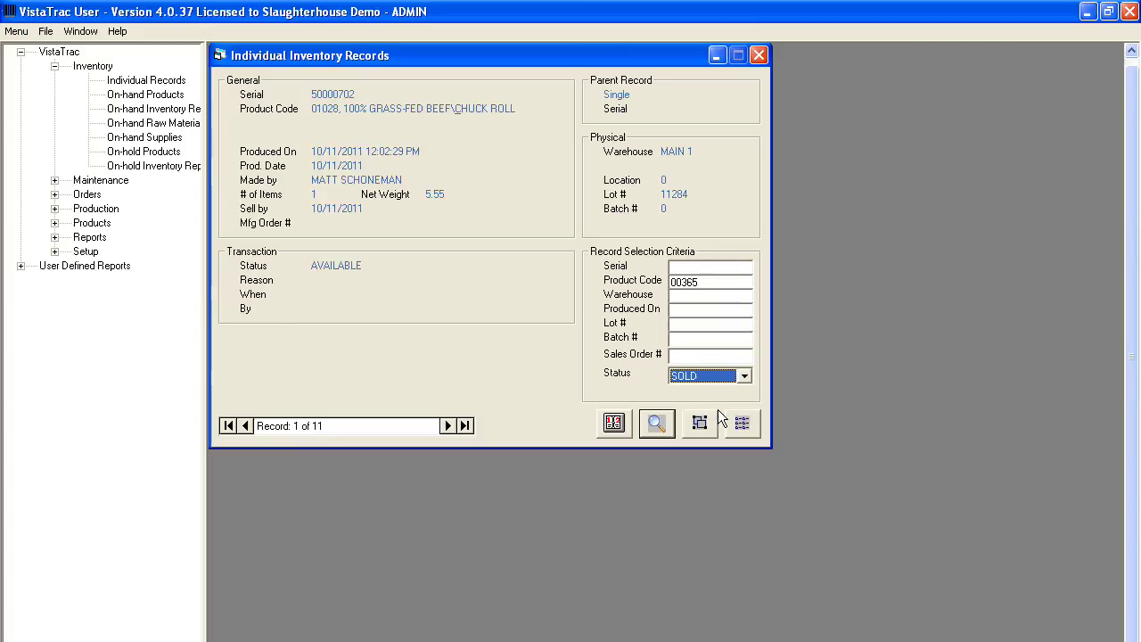
left_click(657, 422)
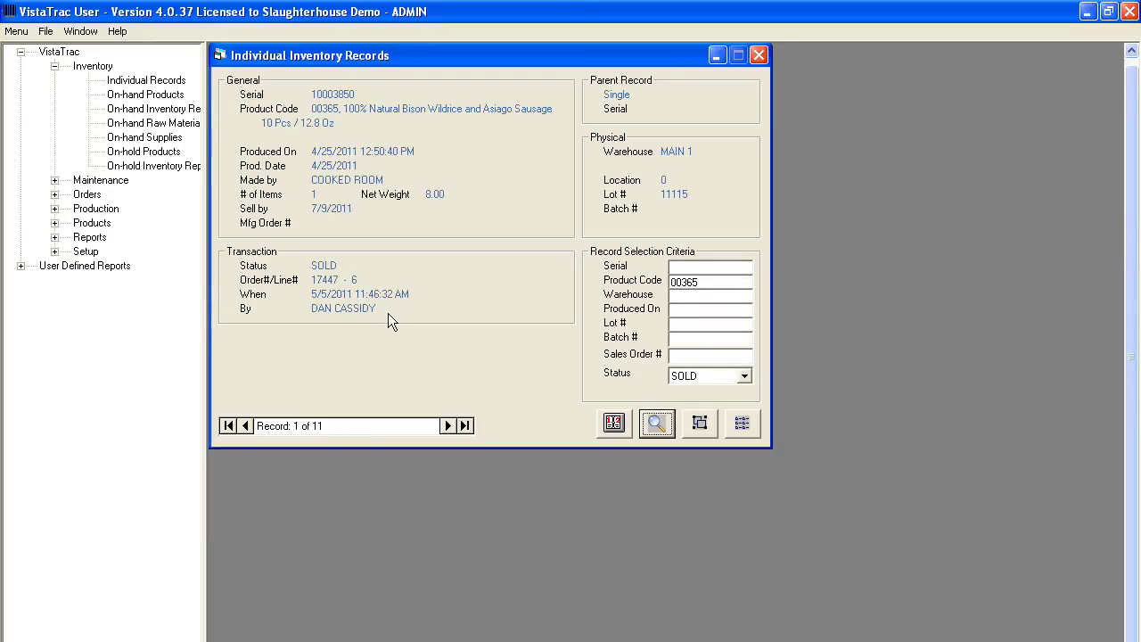
left_click(756, 57)
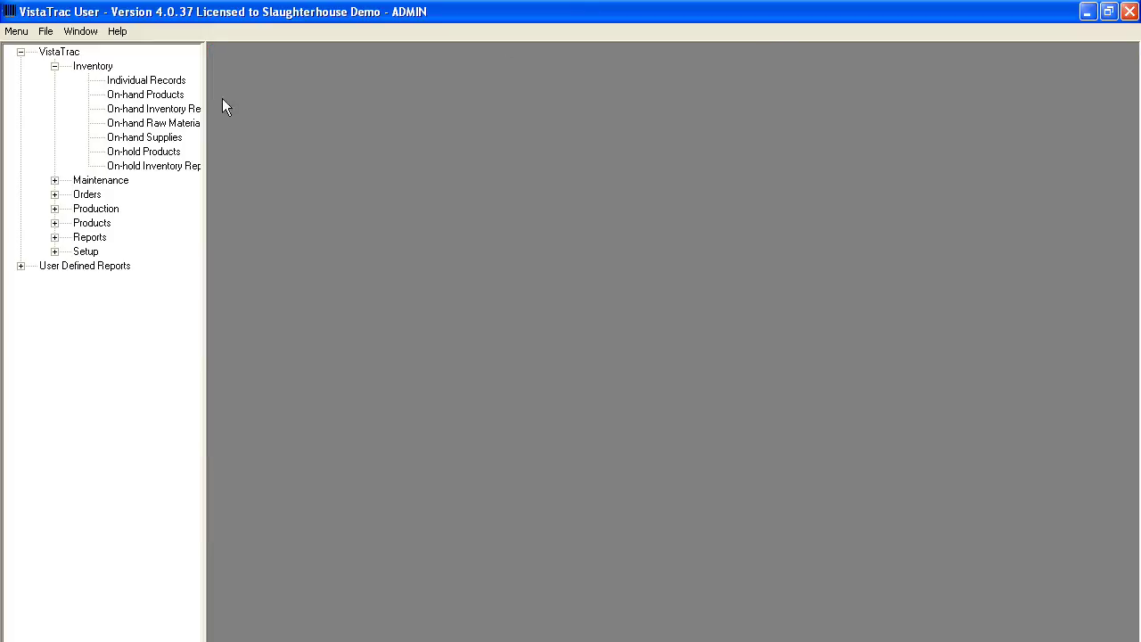
left_click(55, 67)
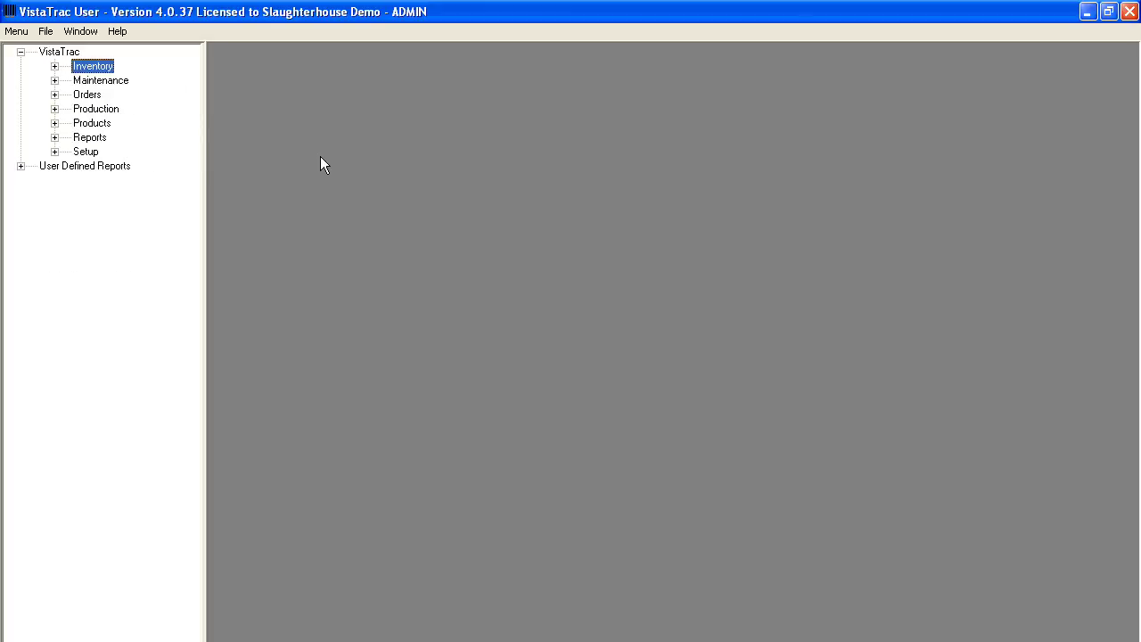
Show the list of available VistaTrac reports
left_click(54, 137)
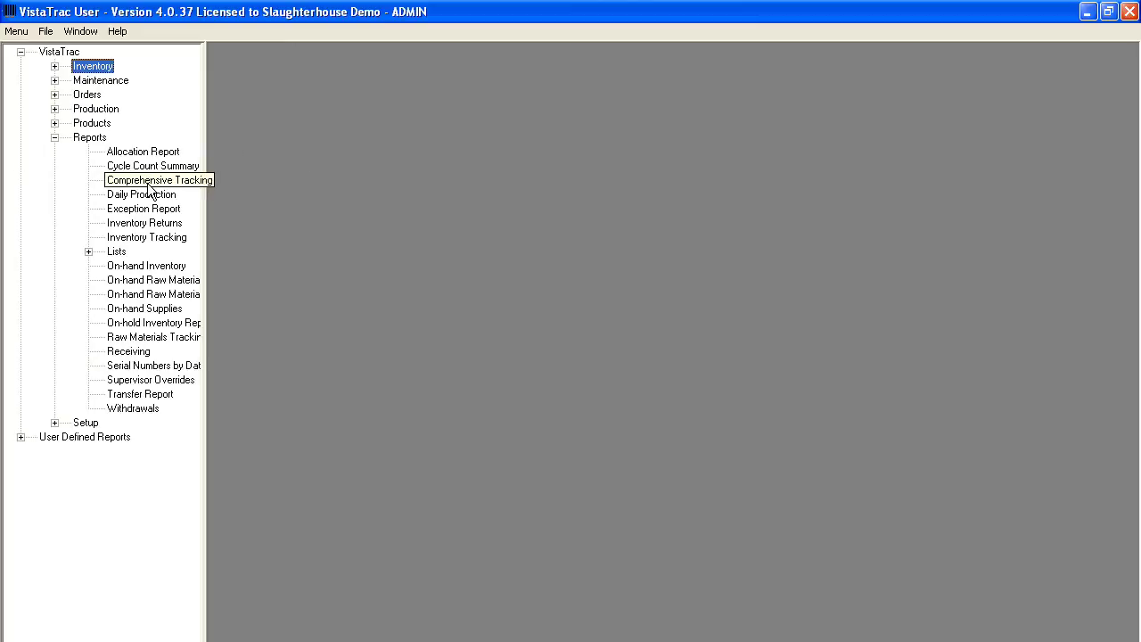